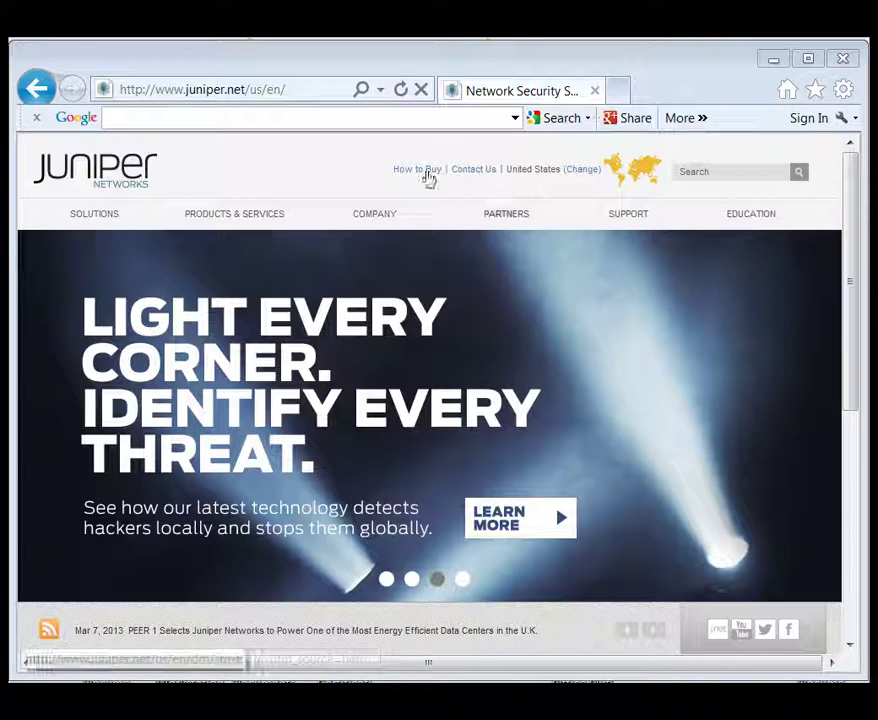
left_click(381, 93)
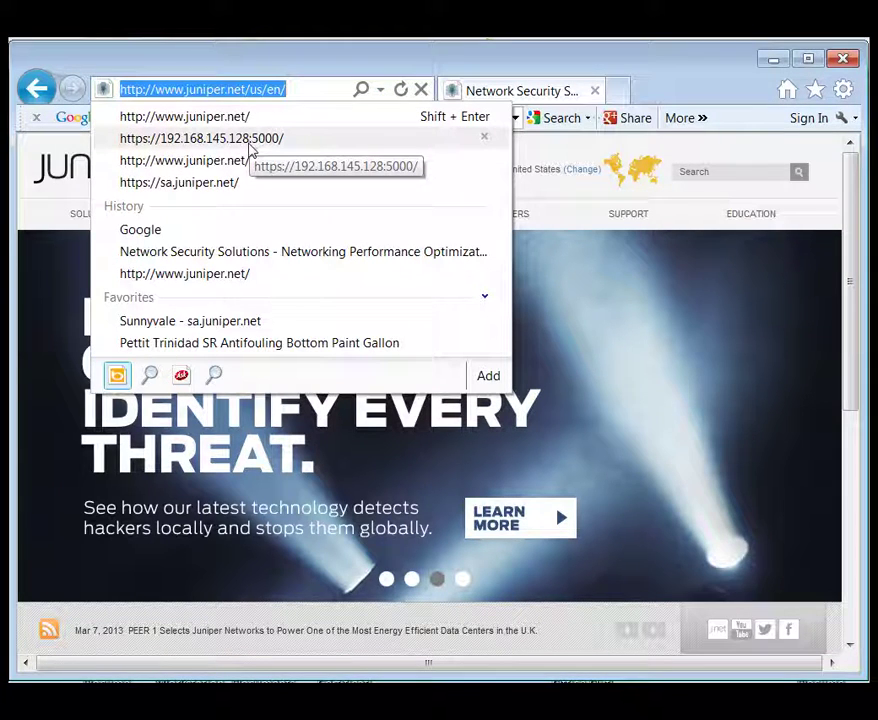
left_click(250, 145)
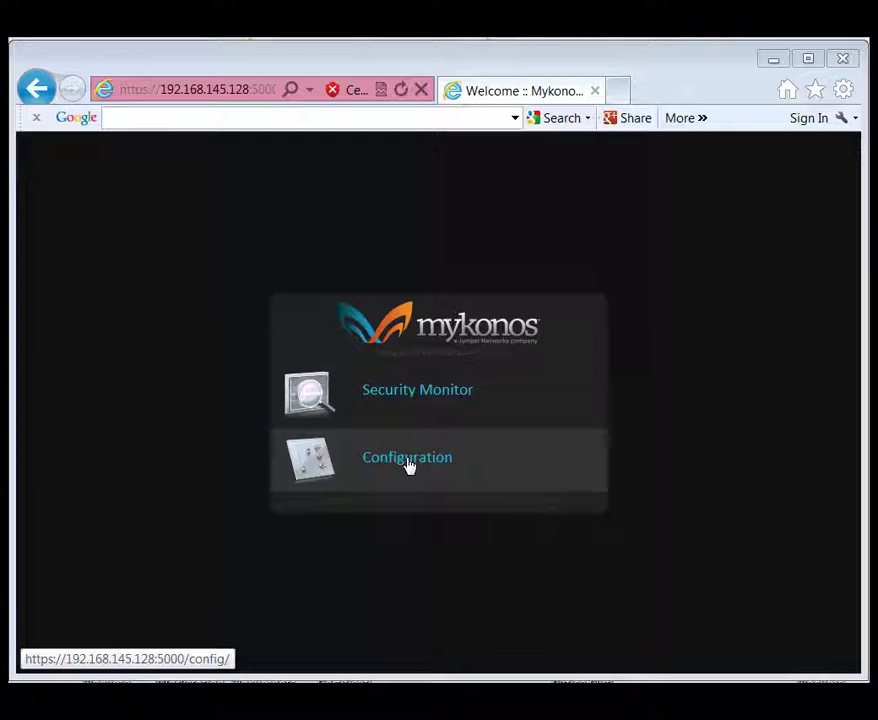
Enter Configuration and log in with the administrator username and password, correcting a typo.
left_click(408, 463)
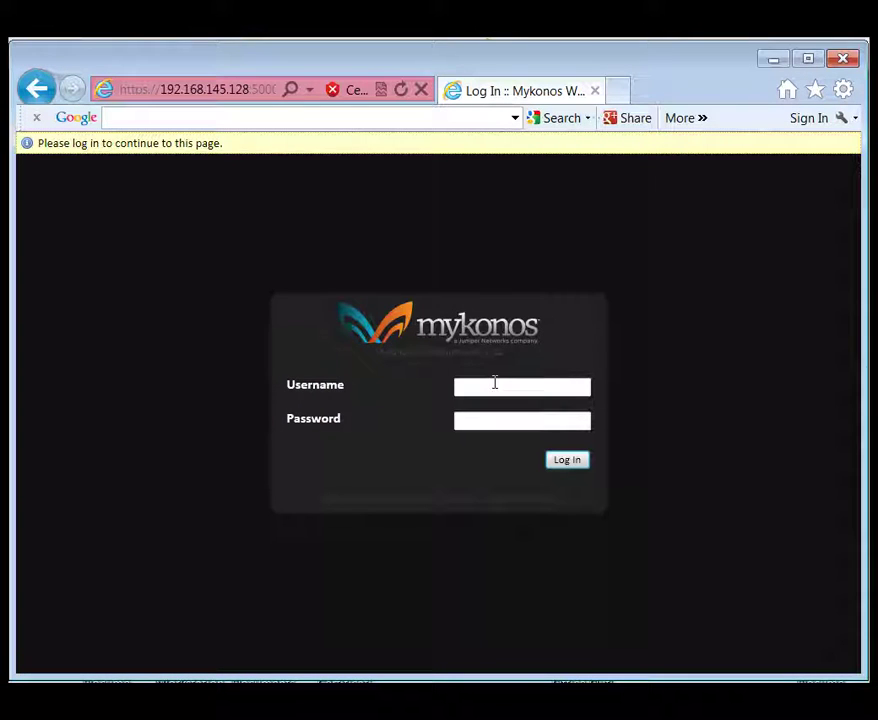
left_click(494, 384)
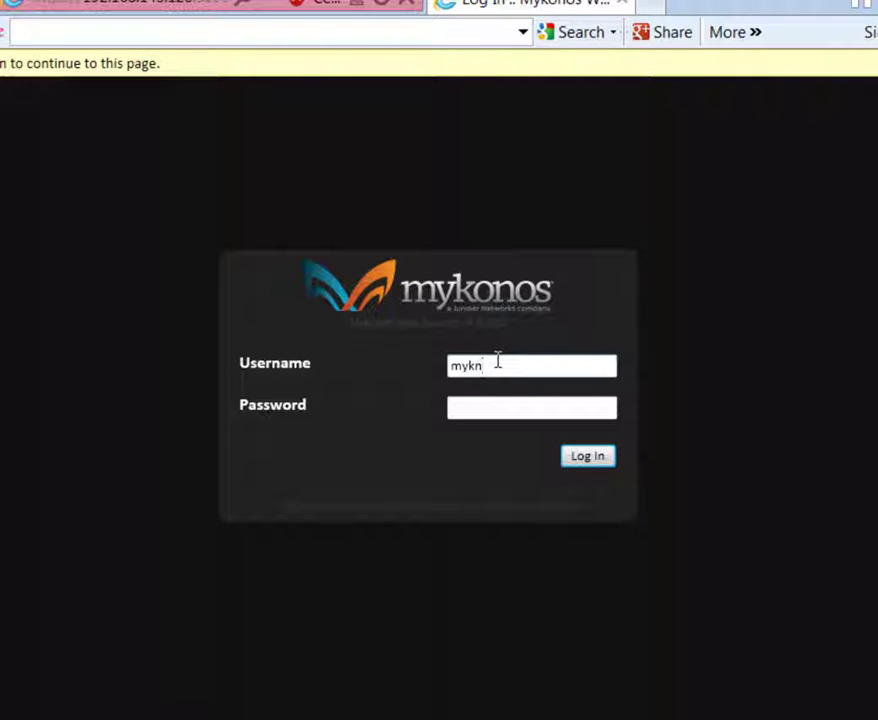
key("BackSpace")
key("Tab")
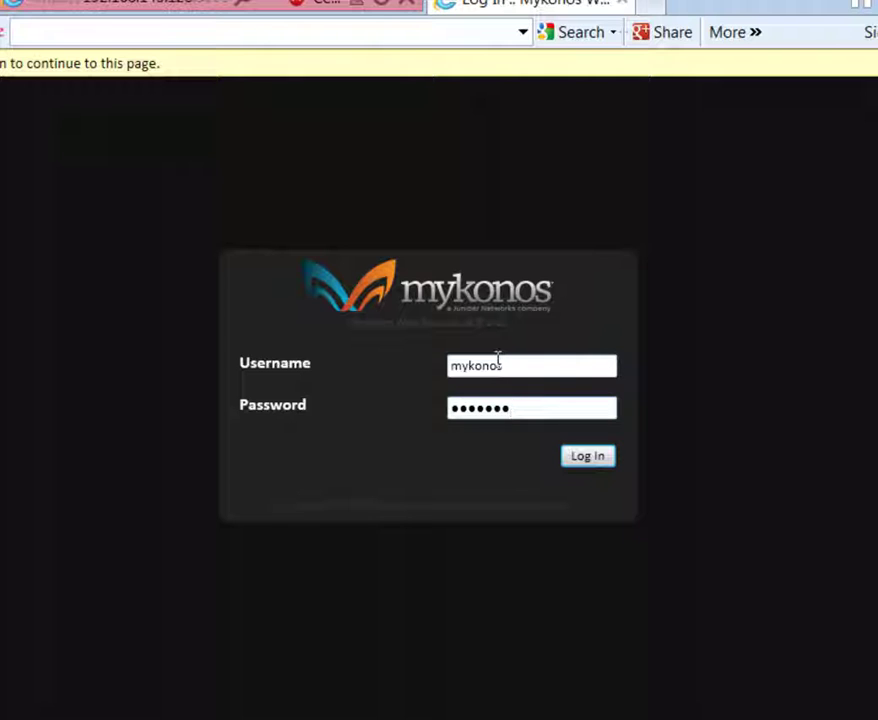
key("Return")
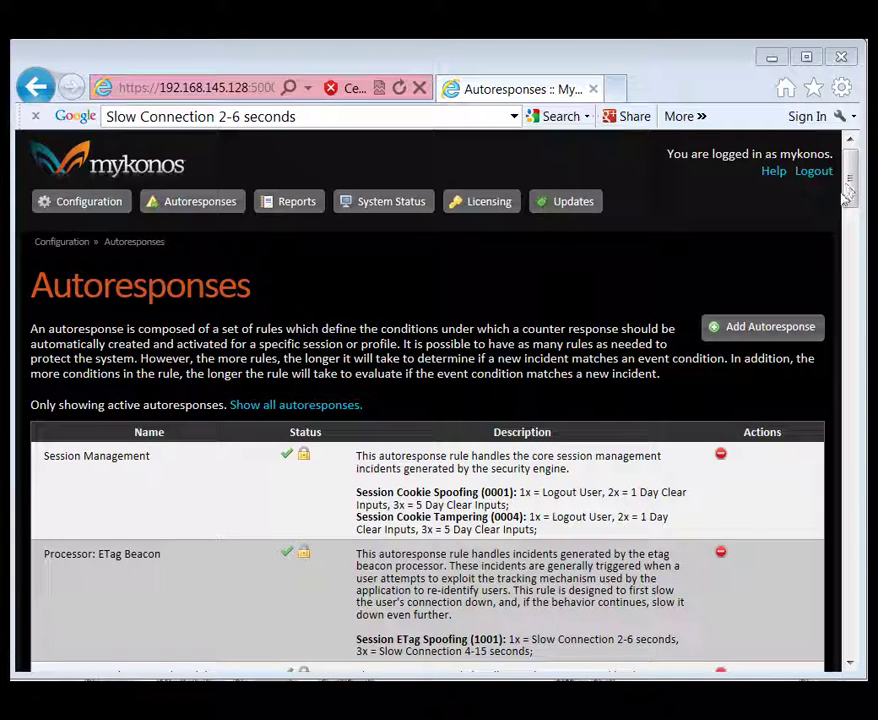
left_click_drag(851, 182, 850, 230)
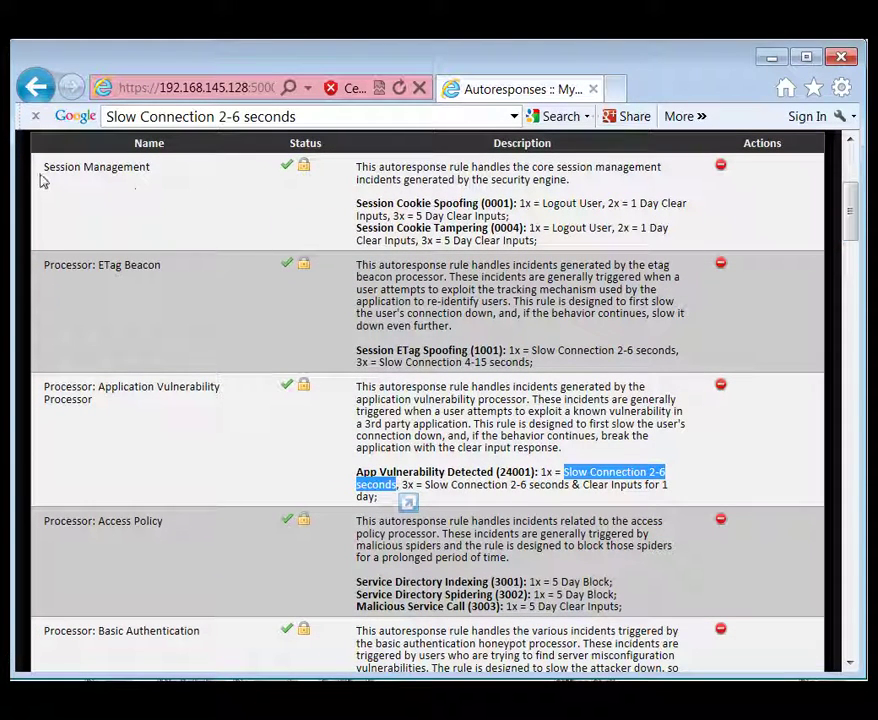
left_click_drag(43, 167, 128, 170)
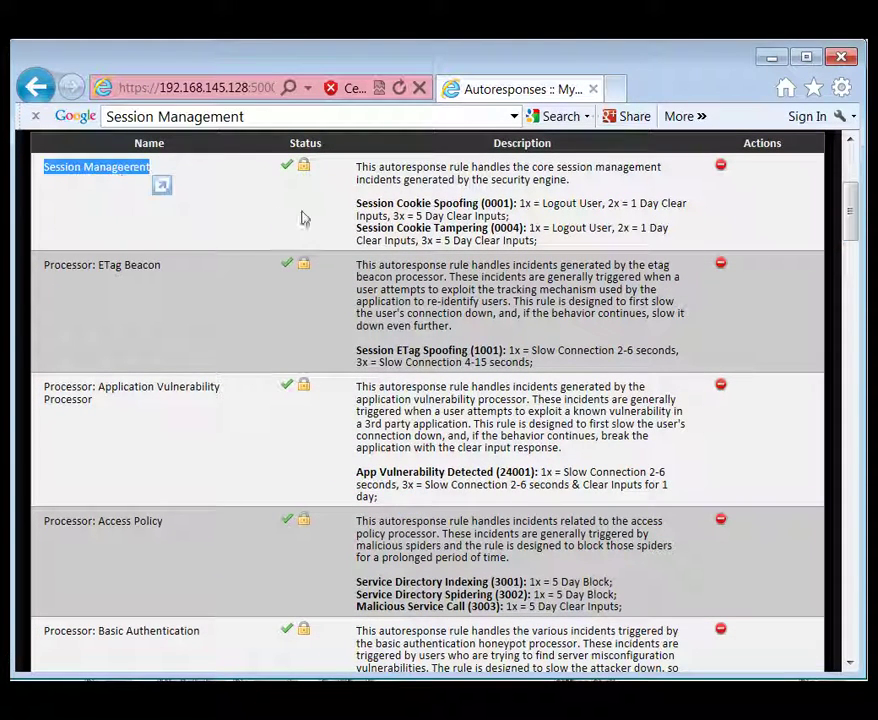
left_click_drag(358, 203, 479, 204)
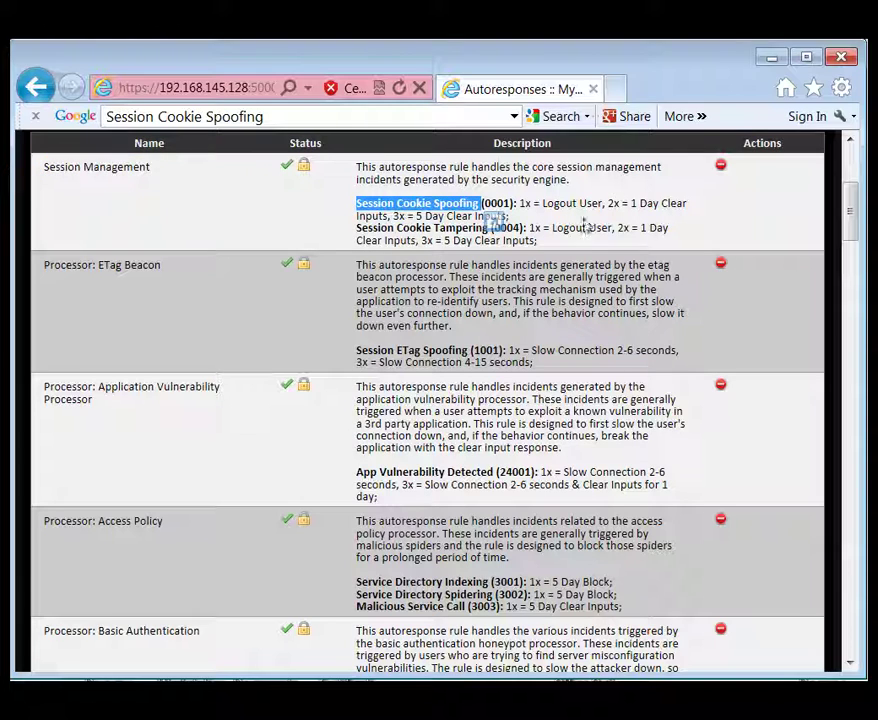
left_click_drag(542, 203, 600, 203)
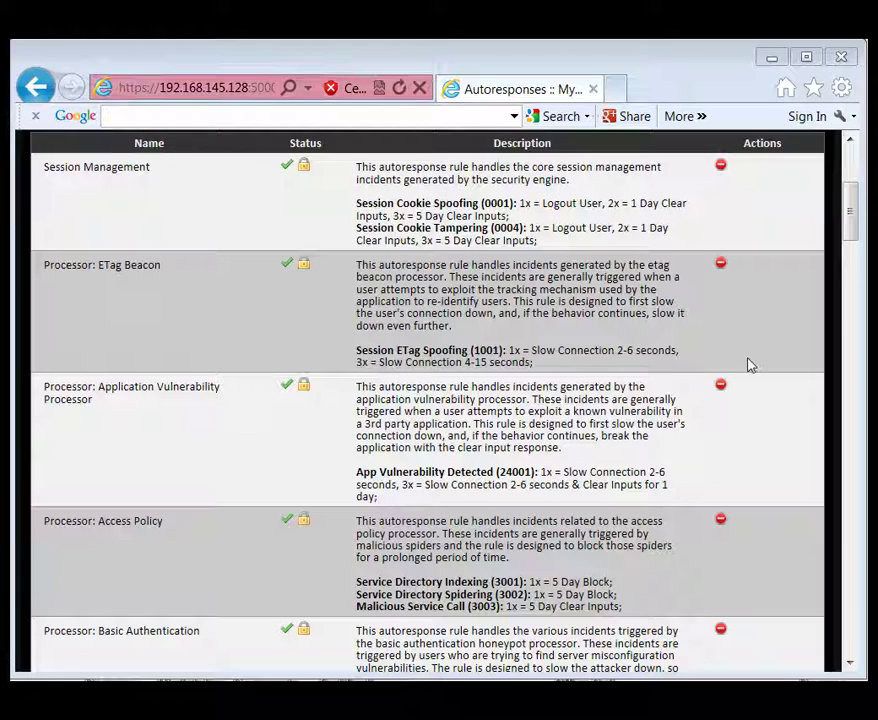
Scroll back to the top and show the Reports list of on-demand reports.
left_click_drag(853, 233, 850, 200)
left_click(289, 213)
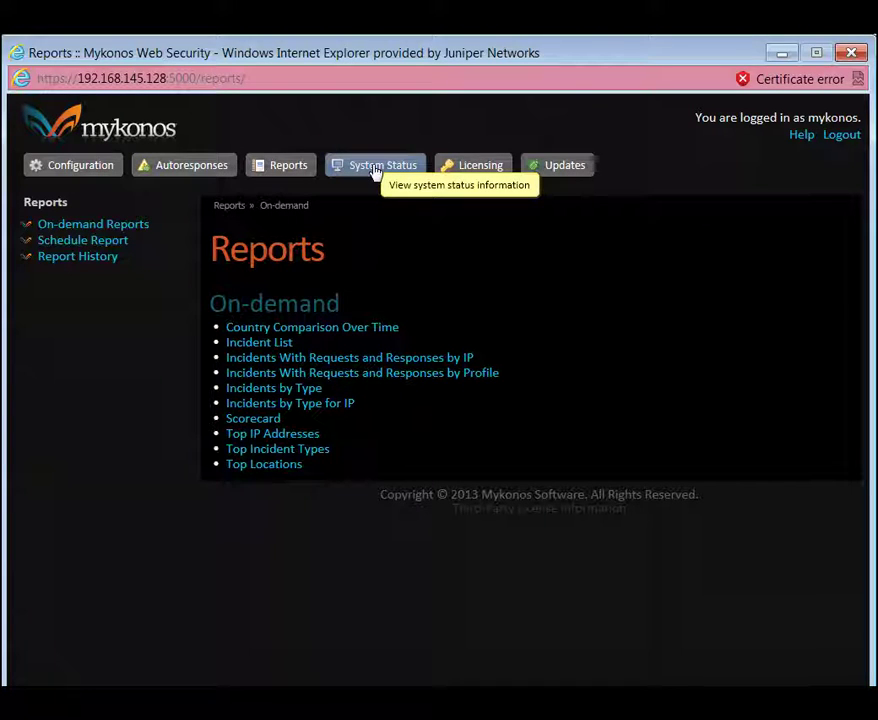
Glance at System Status, then view Licensing with the 600Mbps Throughput license expiring April 18, 2014.
left_click(376, 172)
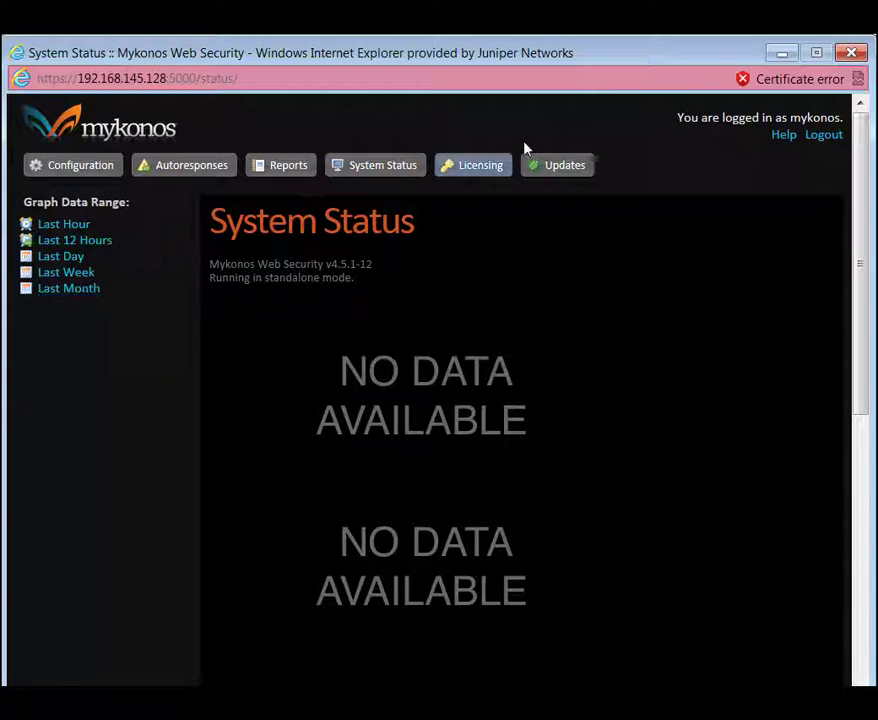
left_click(468, 173)
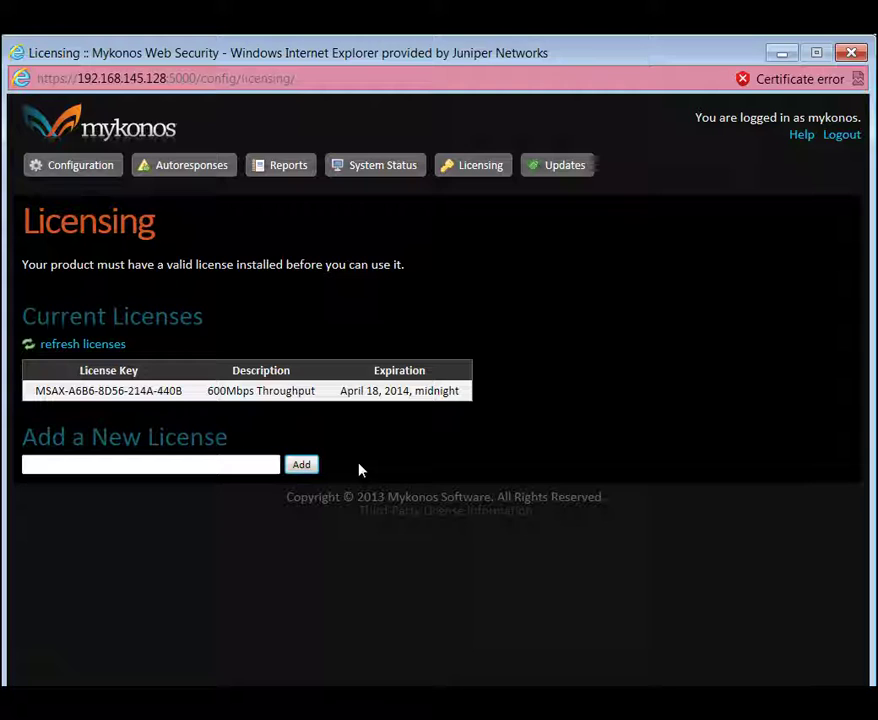
View the Updates page, which shows no pending updates and an offline upload form.
left_click(574, 175)
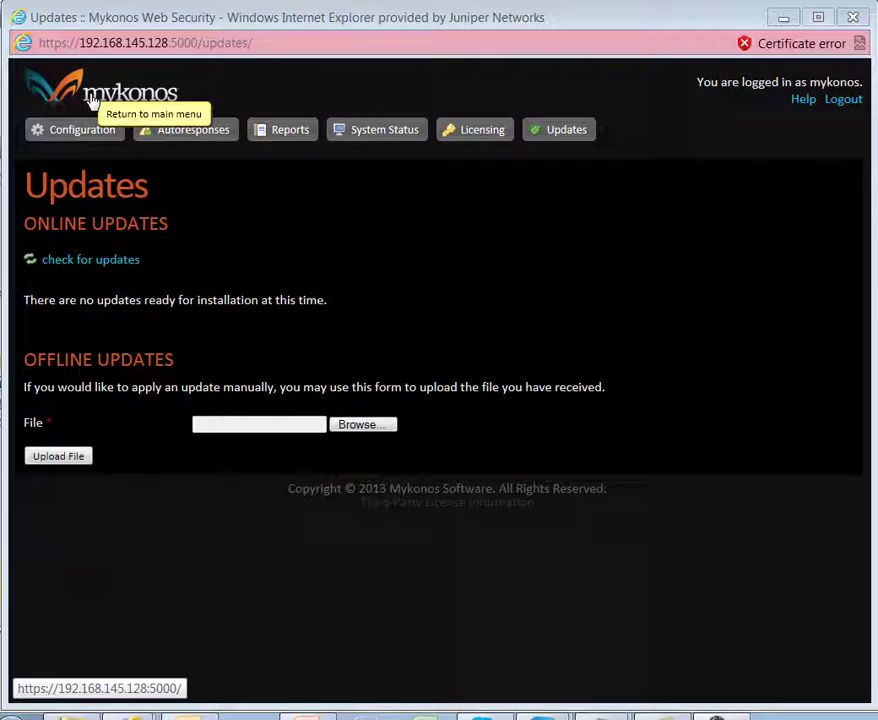
Return to the main menu via the logo and go to the Security Monitor dashboard.
left_click(106, 102)
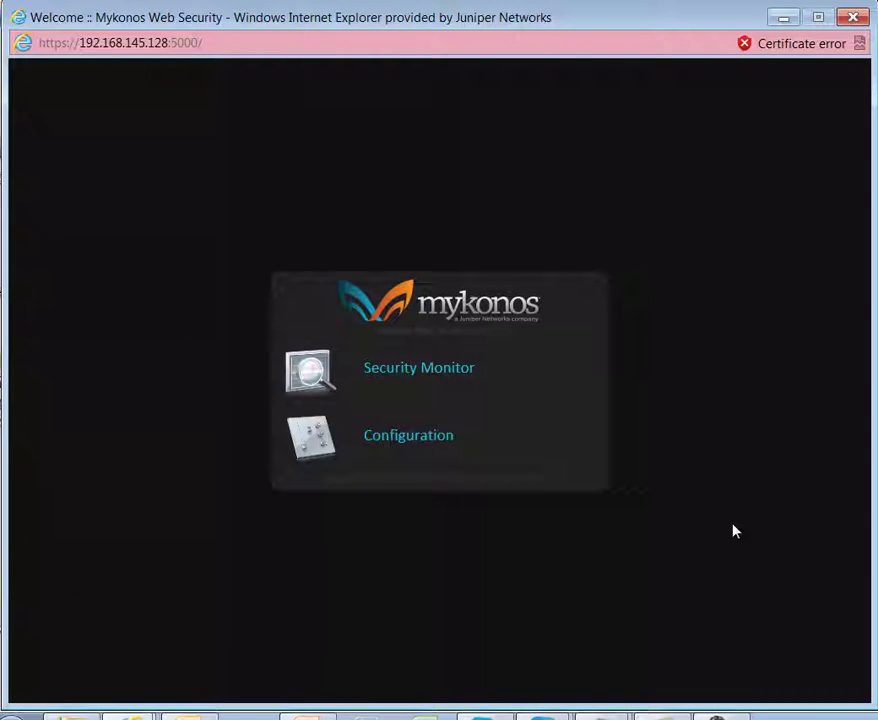
left_click(407, 372)
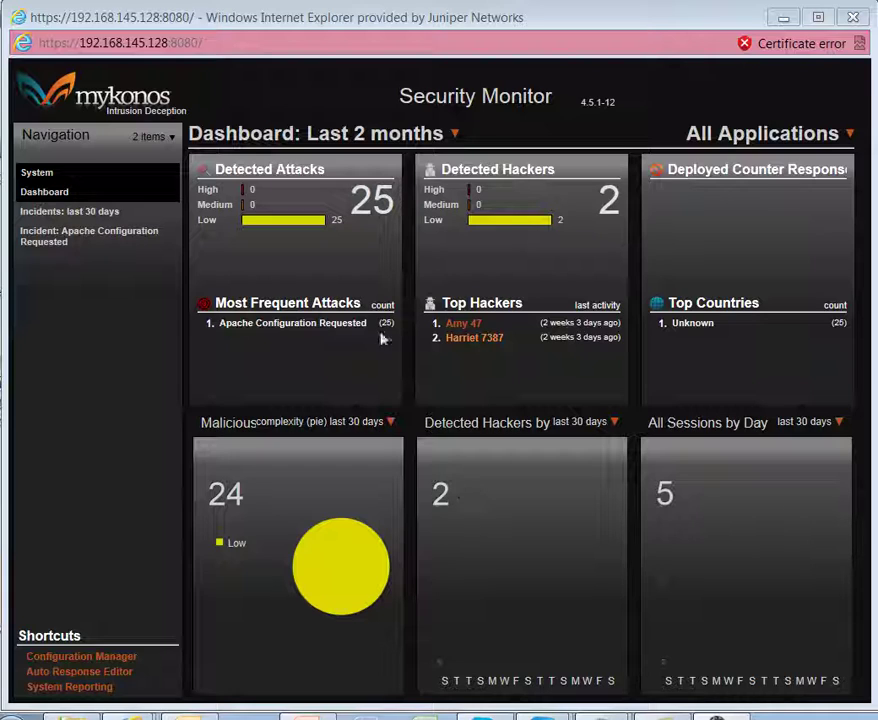
Open the top-ranked hacker and view its Sessions, Locations, Environments, Responses and Description tabs.
left_click(463, 326)
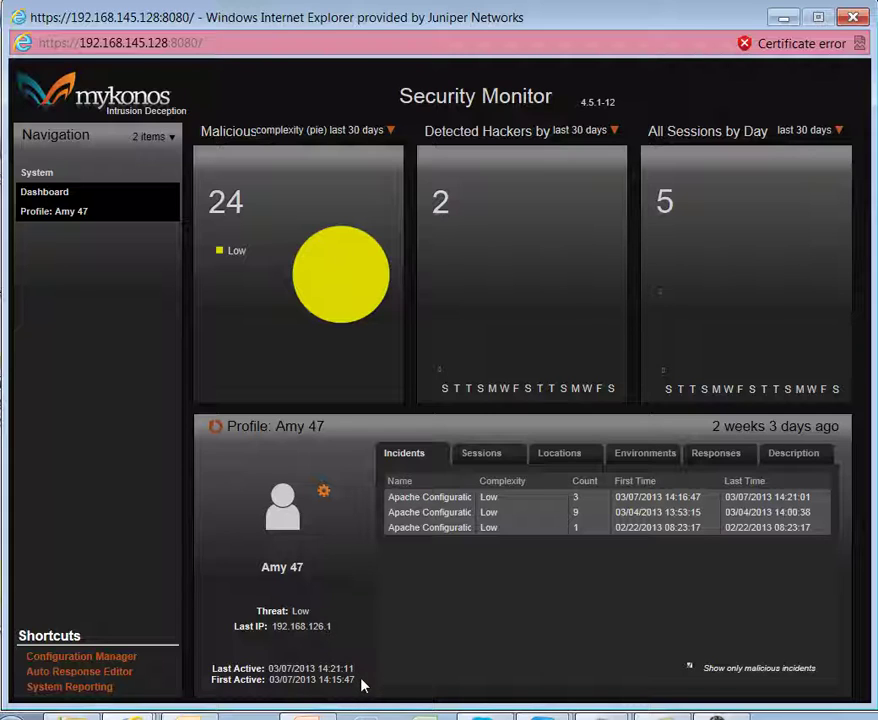
left_click(479, 457)
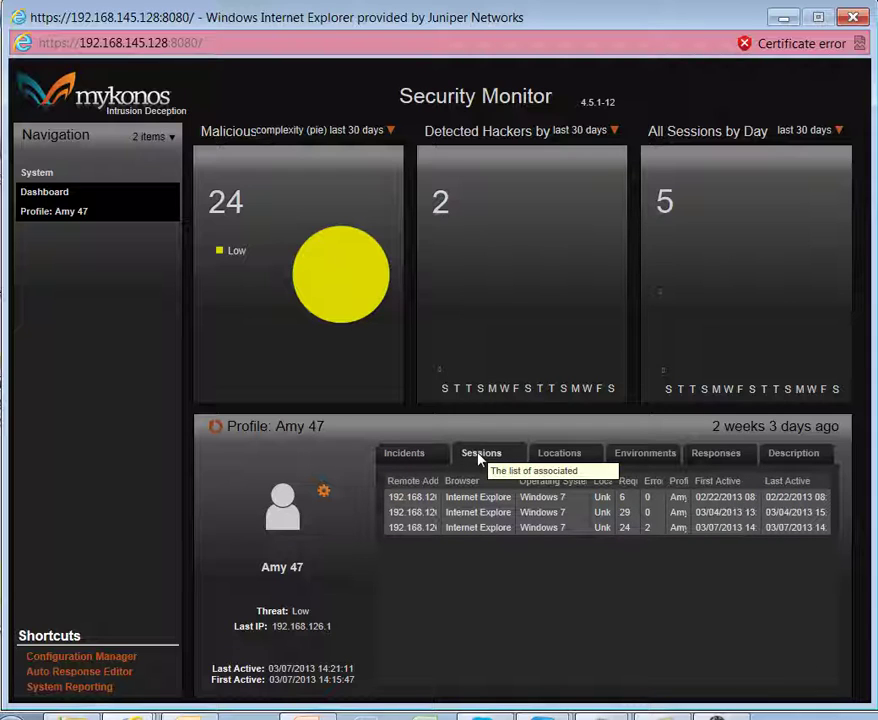
left_click(563, 455)
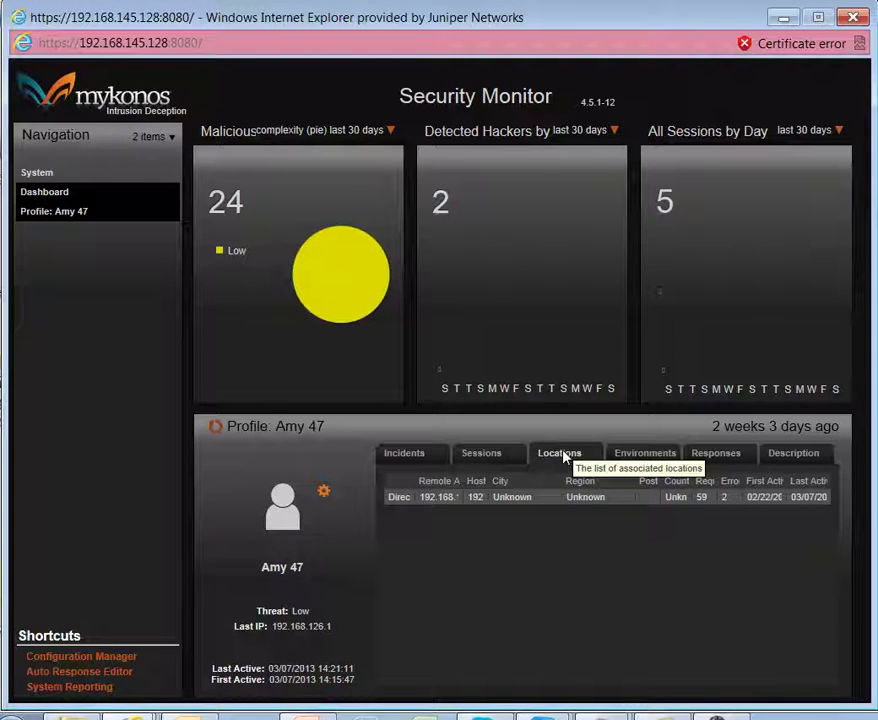
left_click(647, 457)
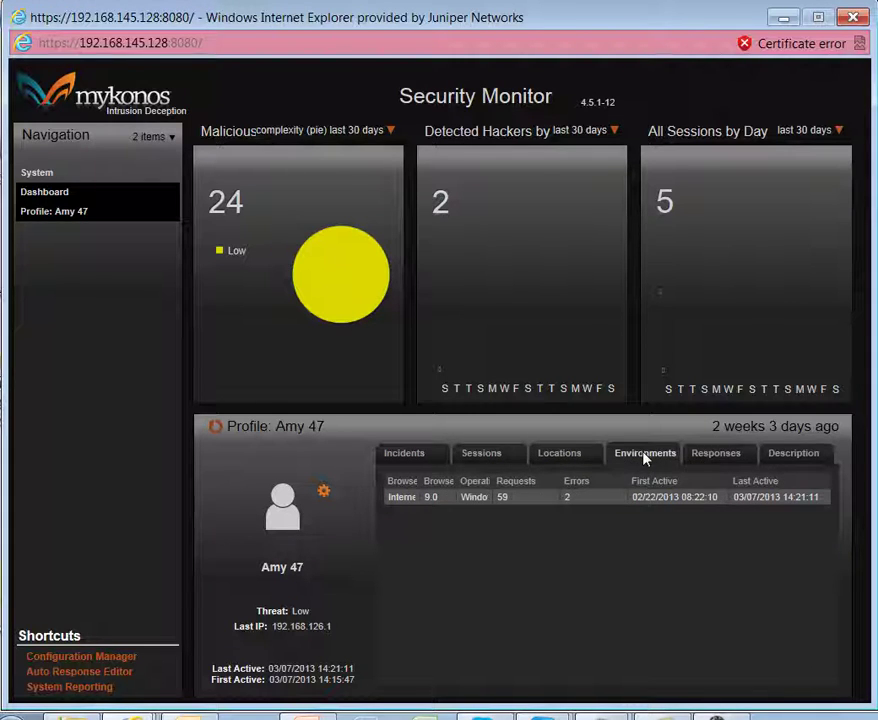
left_click(711, 458)
left_click(792, 458)
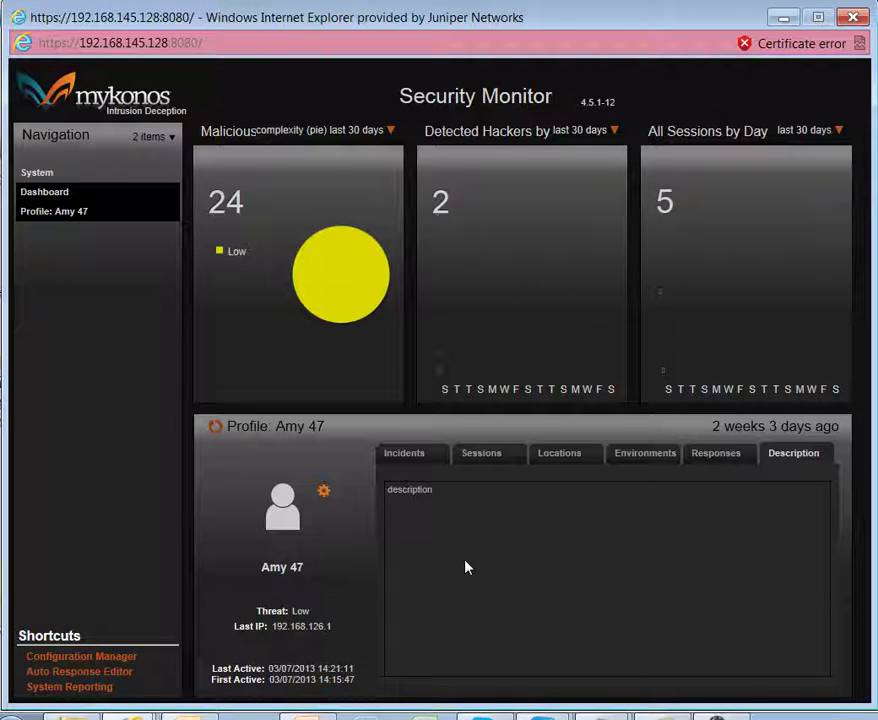
Show the last-30-days Profiles list, then go back to the Dashboard overview.
mouse_move(482, 390)
left_click(527, 398)
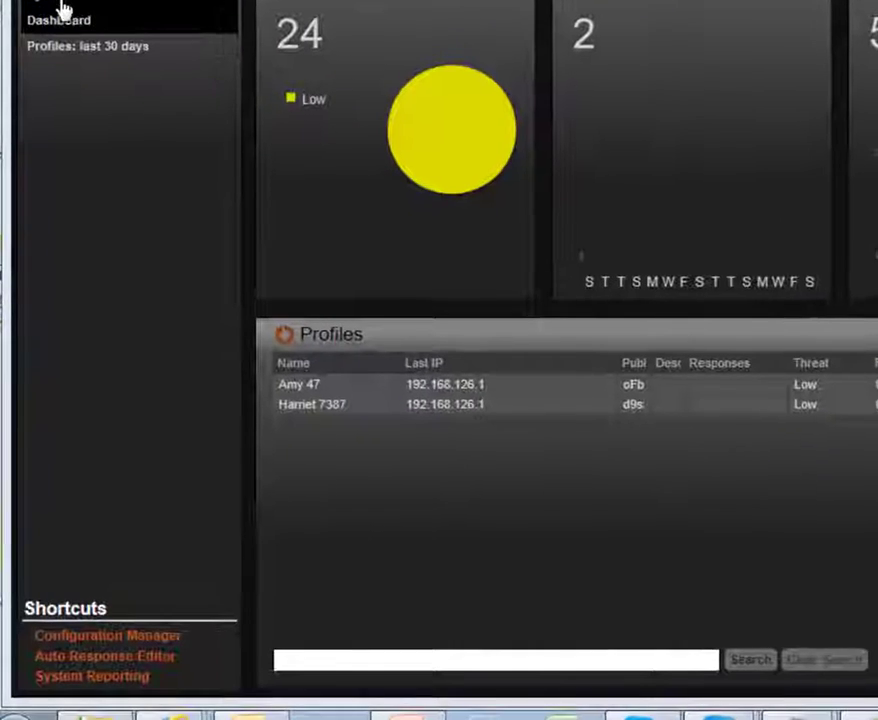
left_click(60, 14)
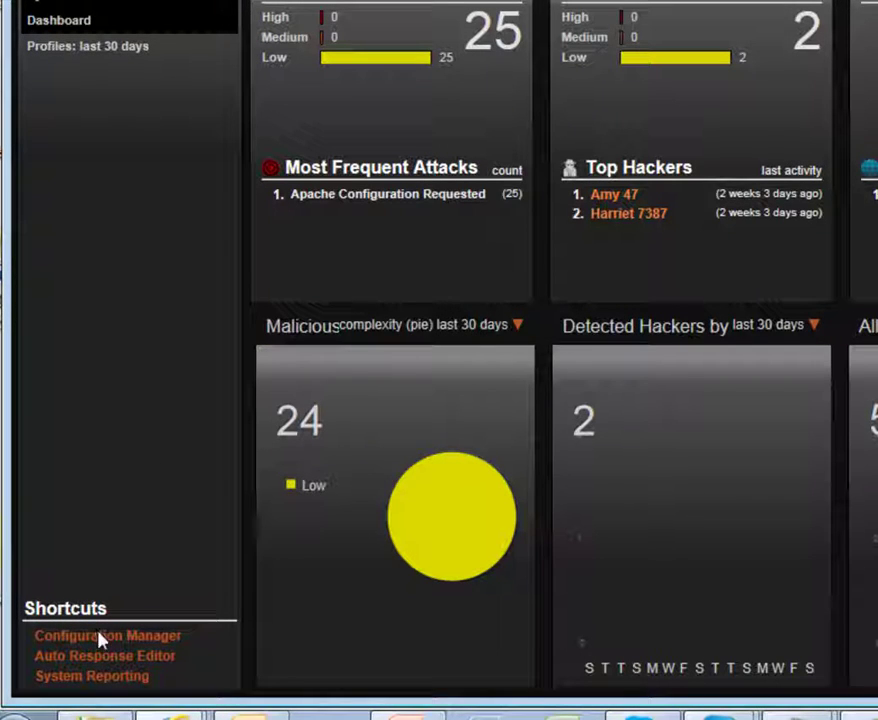